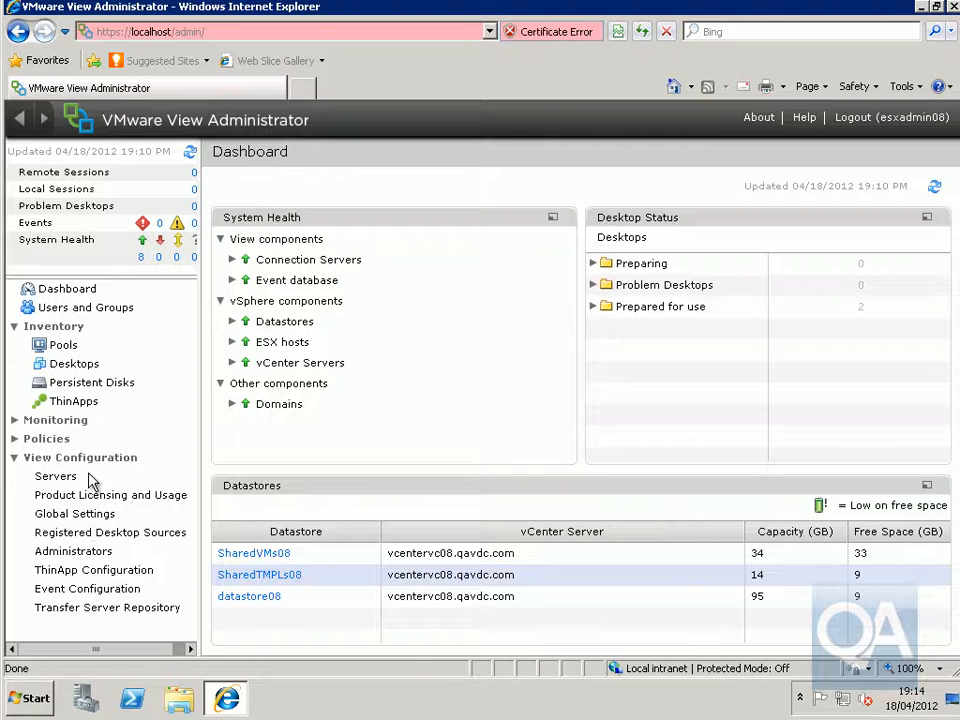
- Open the Servers configuration page and examine the vCenter, Security, View Connection and Transfer Servers sections
left_click(58, 478)
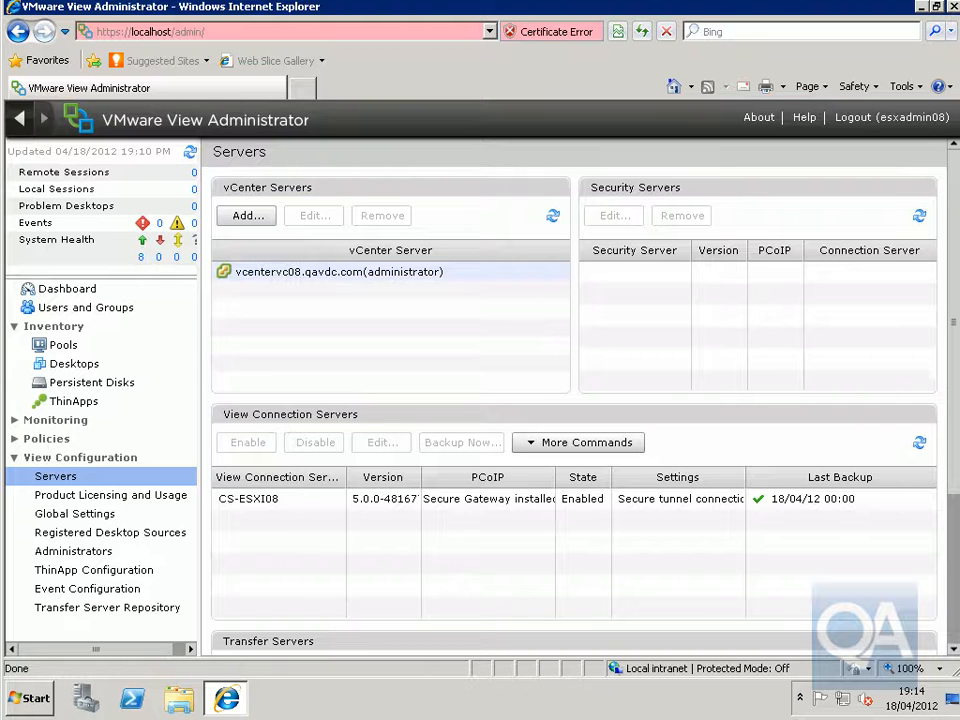
scroll(952, 385, "down", 3)
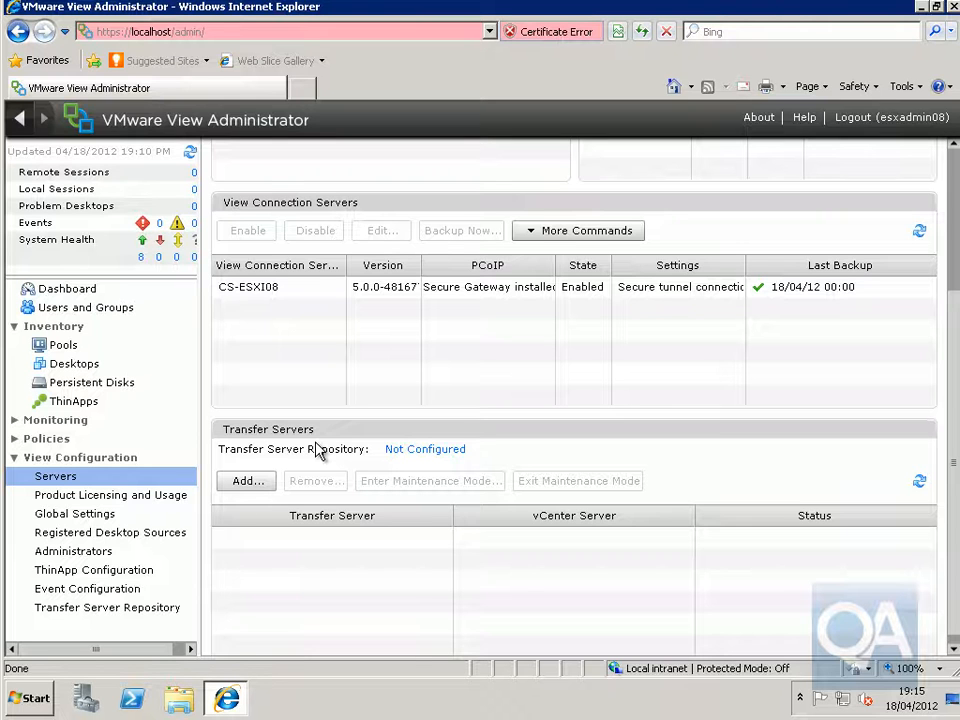
scroll(316, 449, "up", 1)
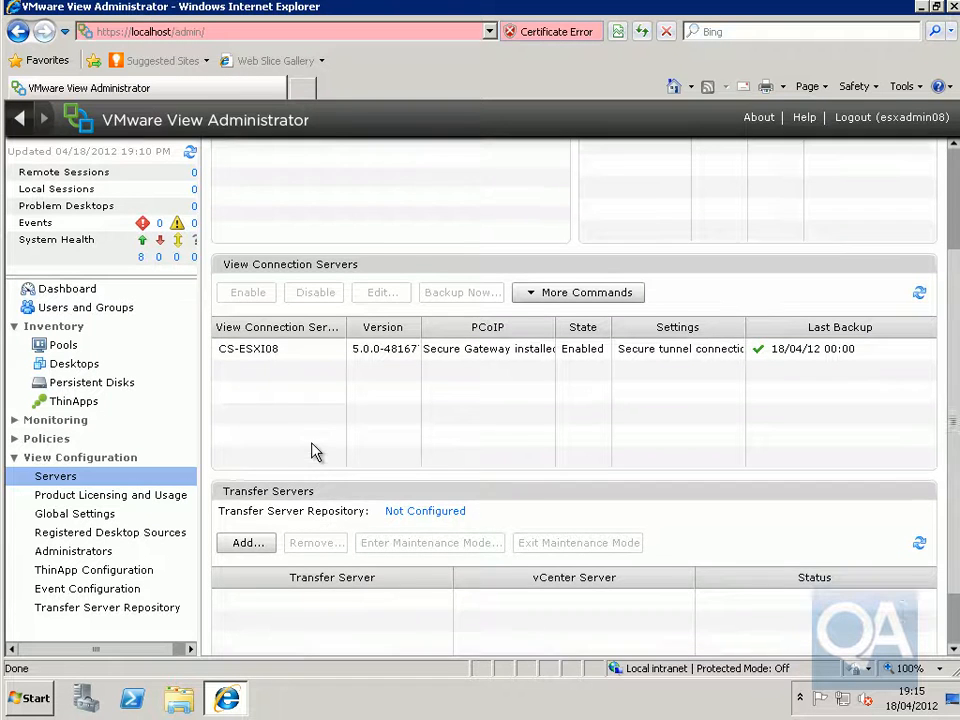
scroll(312, 443, "up", 2)
left_click_drag(956, 232, 928, 172)
- Edit the vcentervc08.qavdc.com vCenter Server's advanced settings, limiting both concurrent provisioning operations and concurrent power operations to 4
left_click(290, 272)
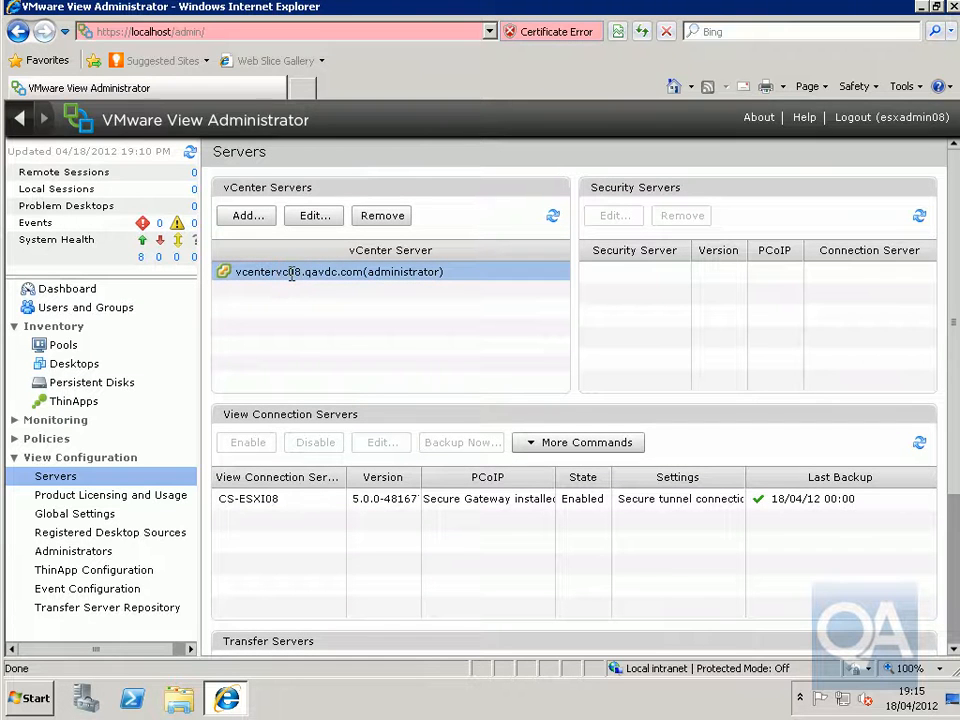
left_click(318, 216)
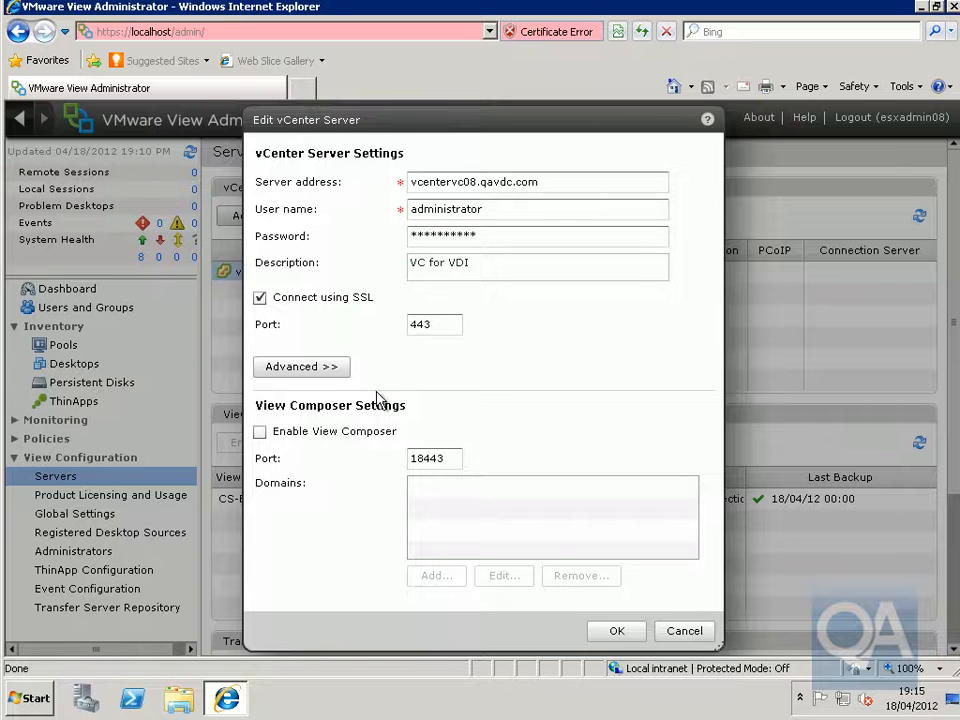
left_click(332, 374)
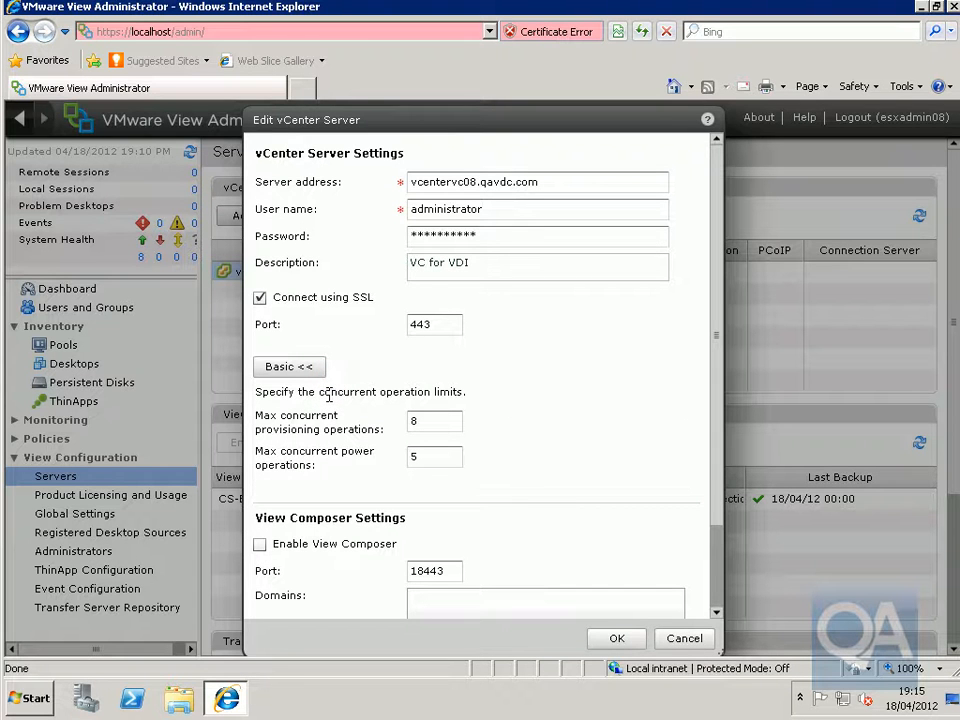
left_click_drag(418, 421, 405, 426)
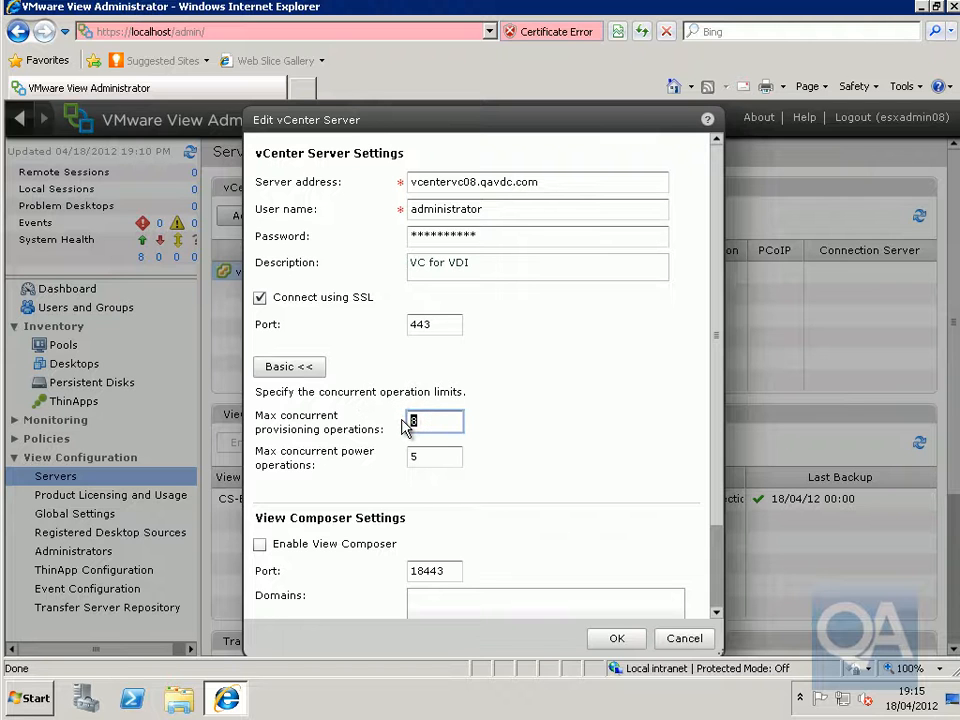
type("4")
left_click_drag(425, 457, 410, 457)
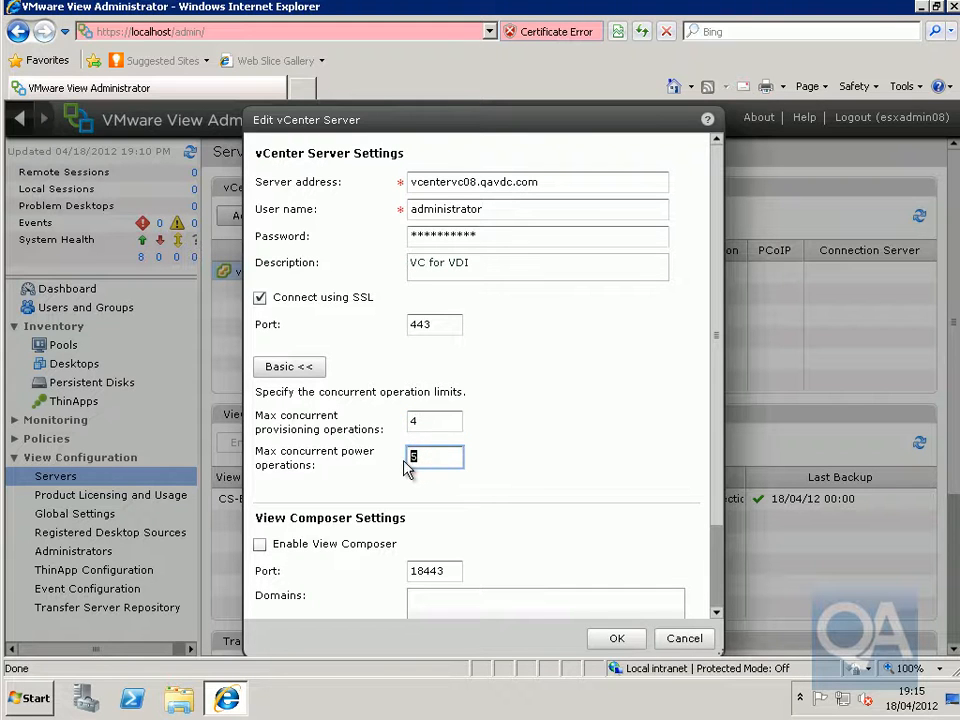
type("4")
left_click_drag(711, 506, 713, 603)
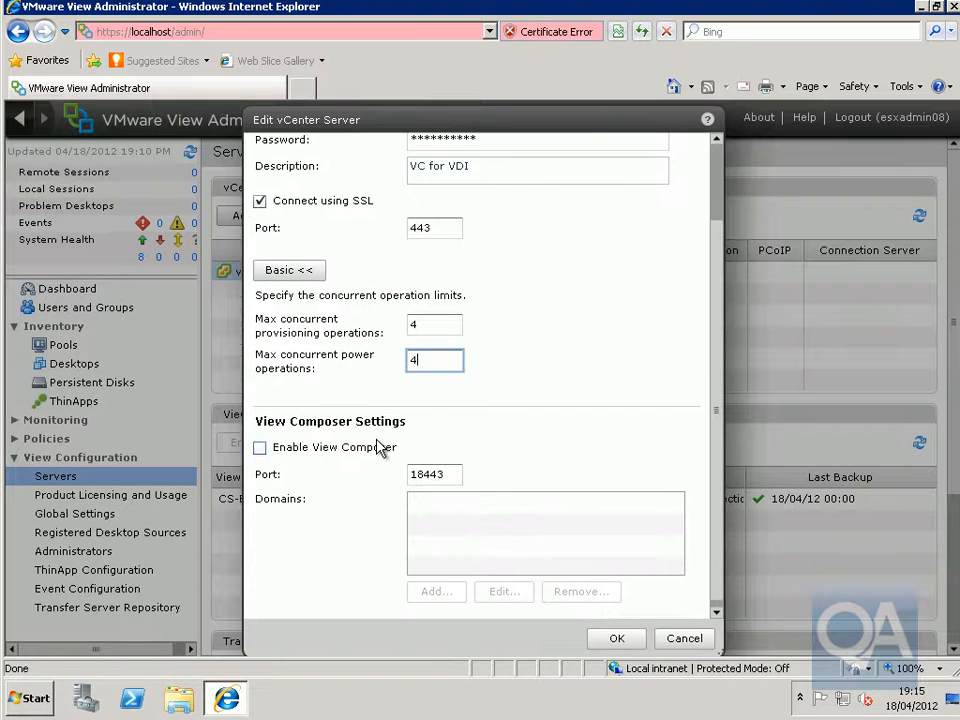
left_click(615, 642)
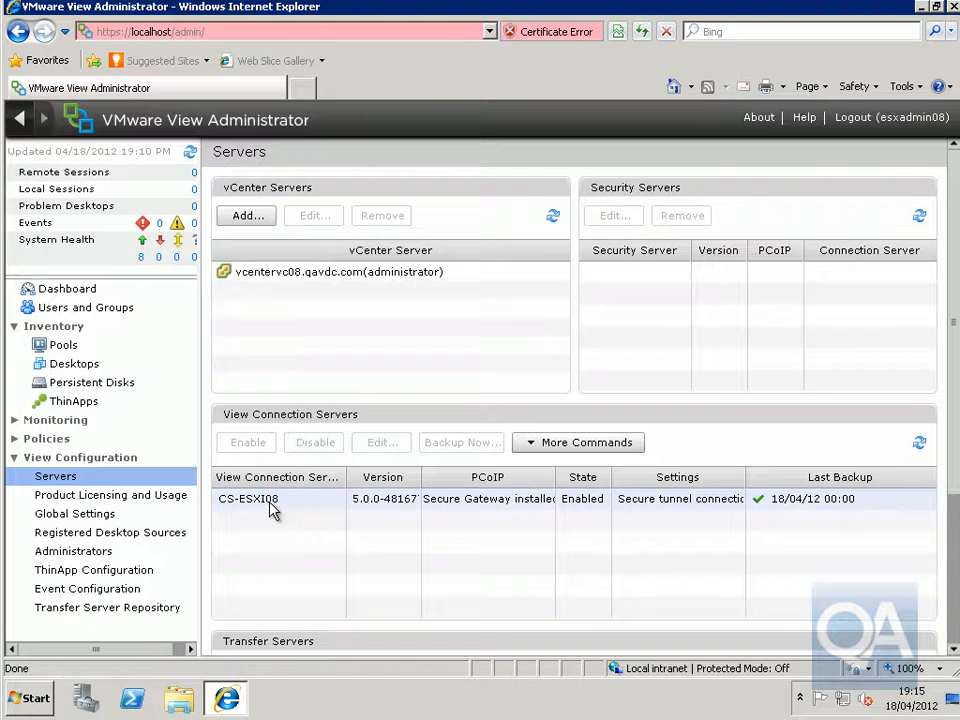
- Review connection server CS-ESXI08's General, Local Mode, Authentication and Backup settings, plus the product licensing and usage details
left_click(272, 508)
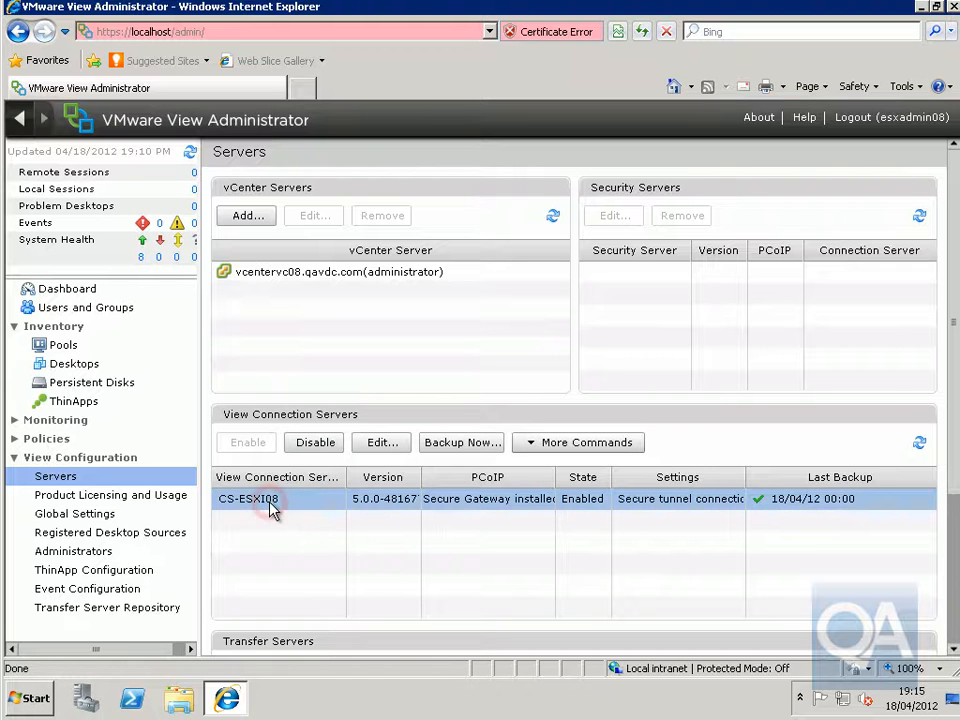
left_click(378, 455)
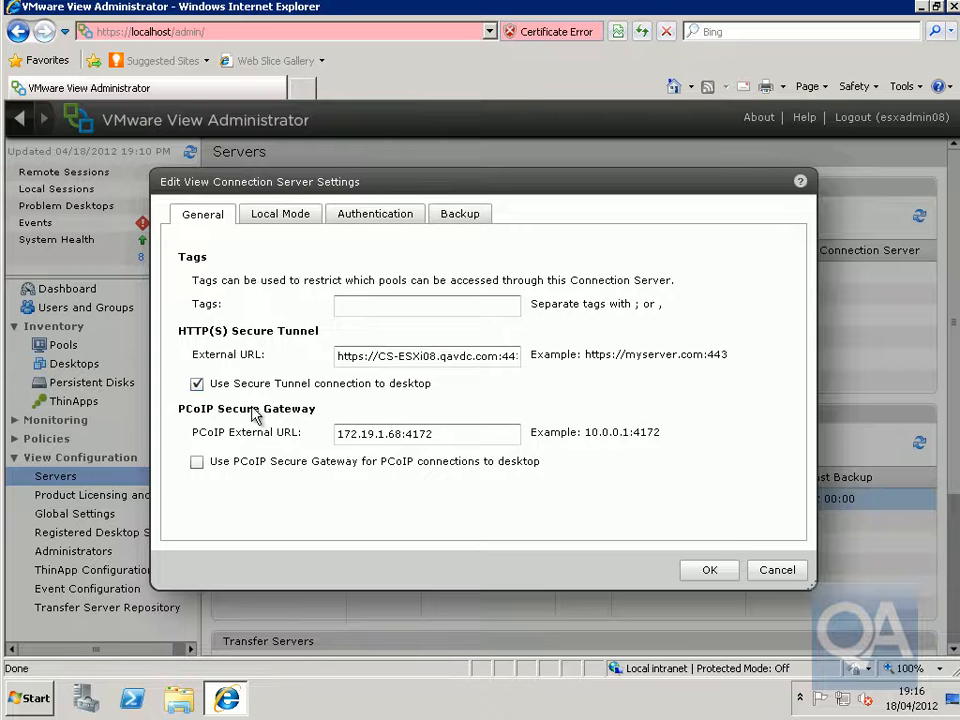
left_click(266, 218)
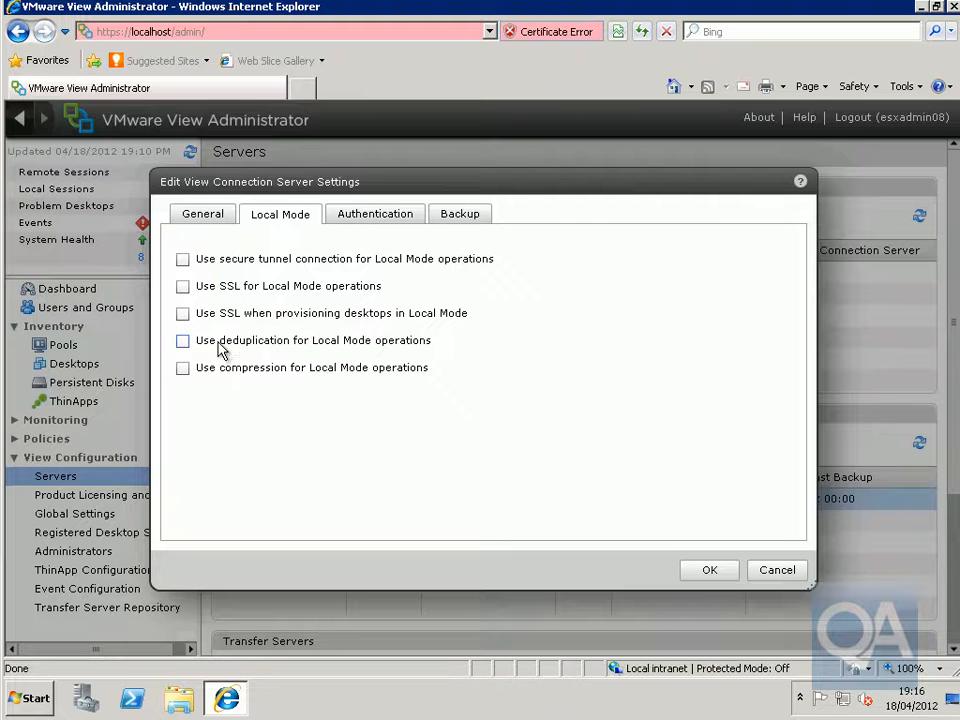
left_click(345, 214)
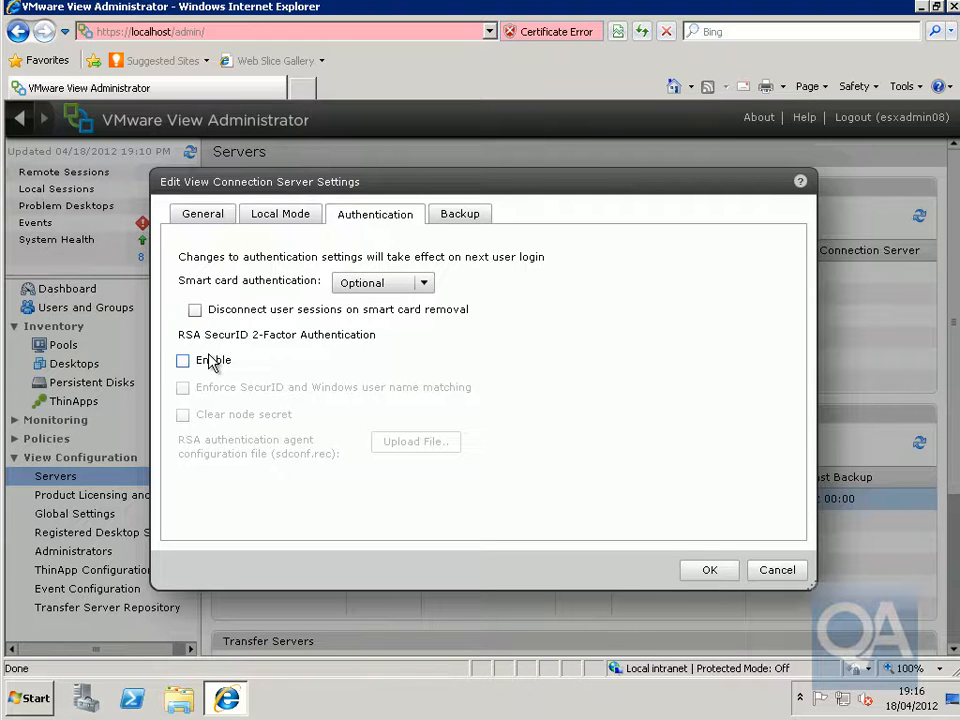
left_click(449, 220)
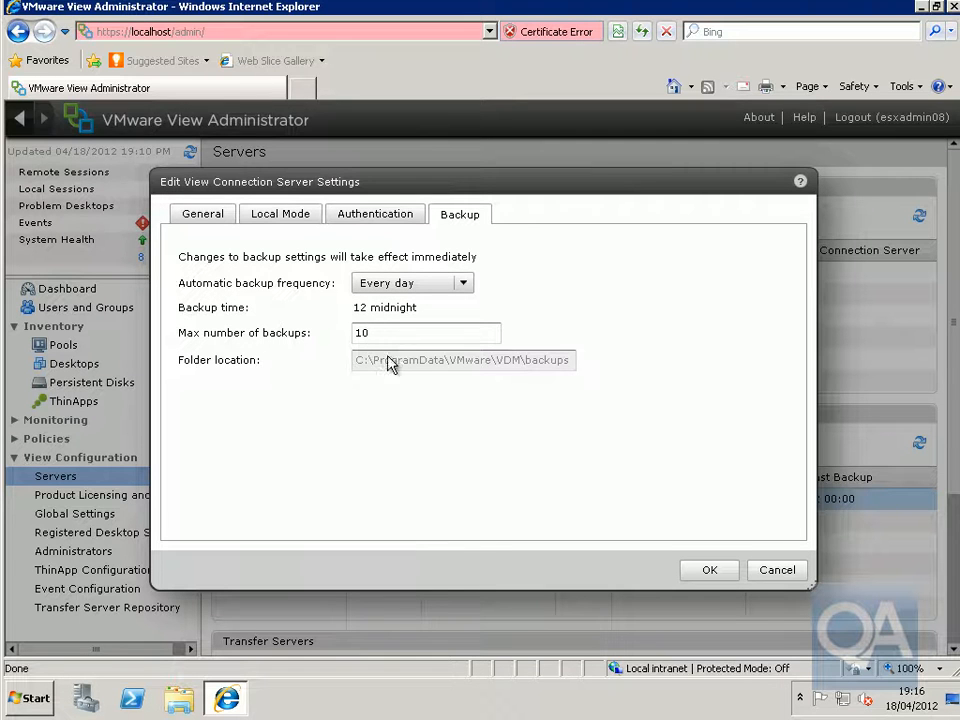
left_click(718, 571)
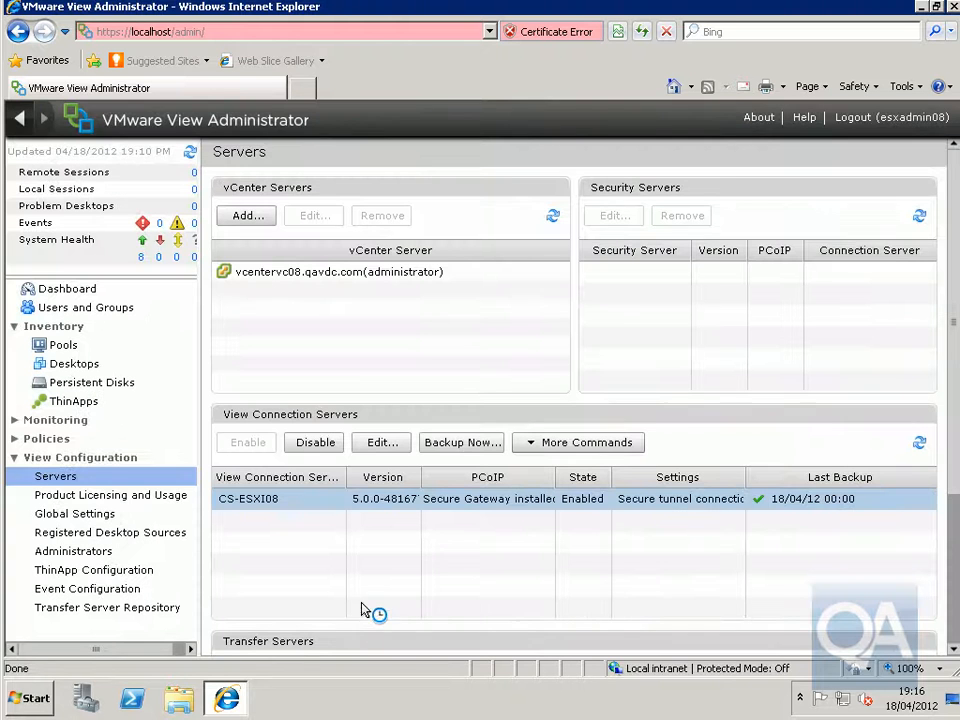
left_click(72, 497)
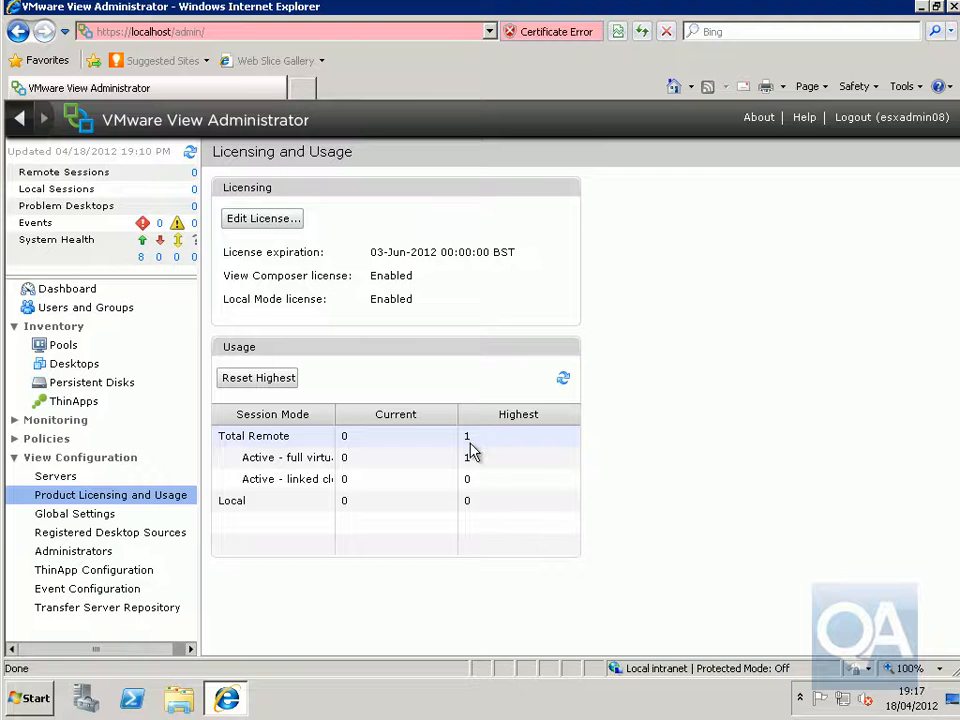
- Open the Global Settings for editing and enable automatic status updates, acknowledging the idle session timeout warning
left_click(90, 516)
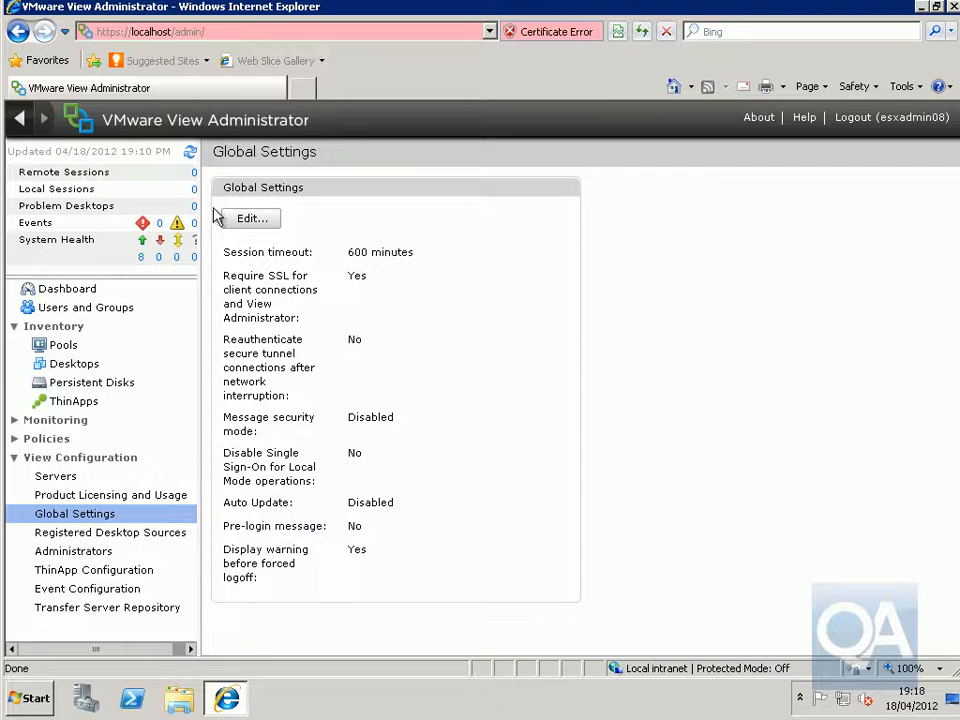
left_click(246, 220)
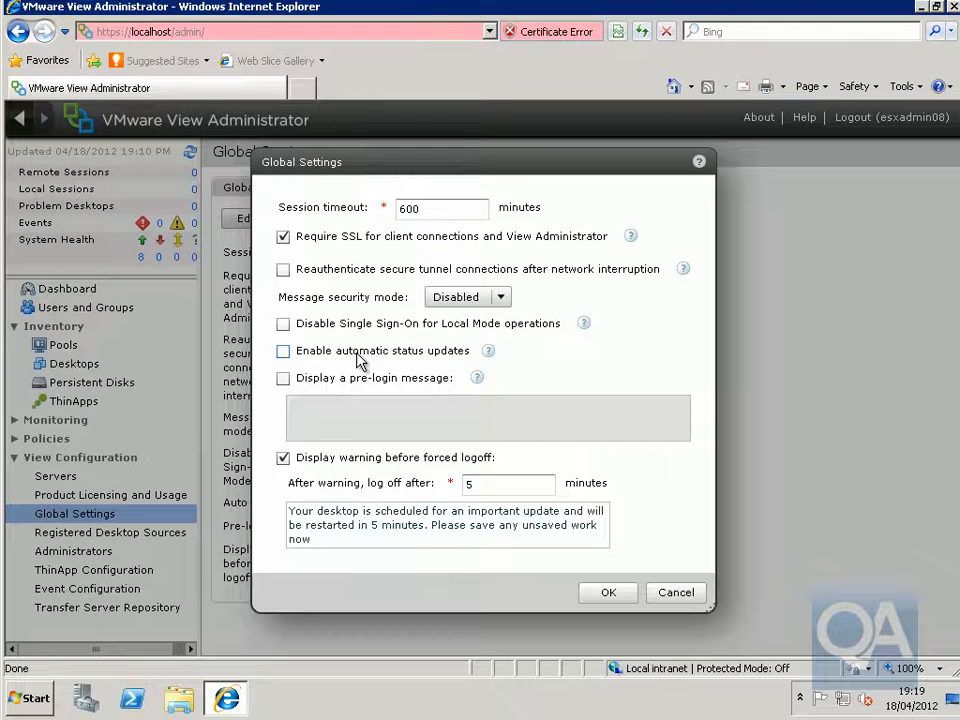
left_click(284, 352)
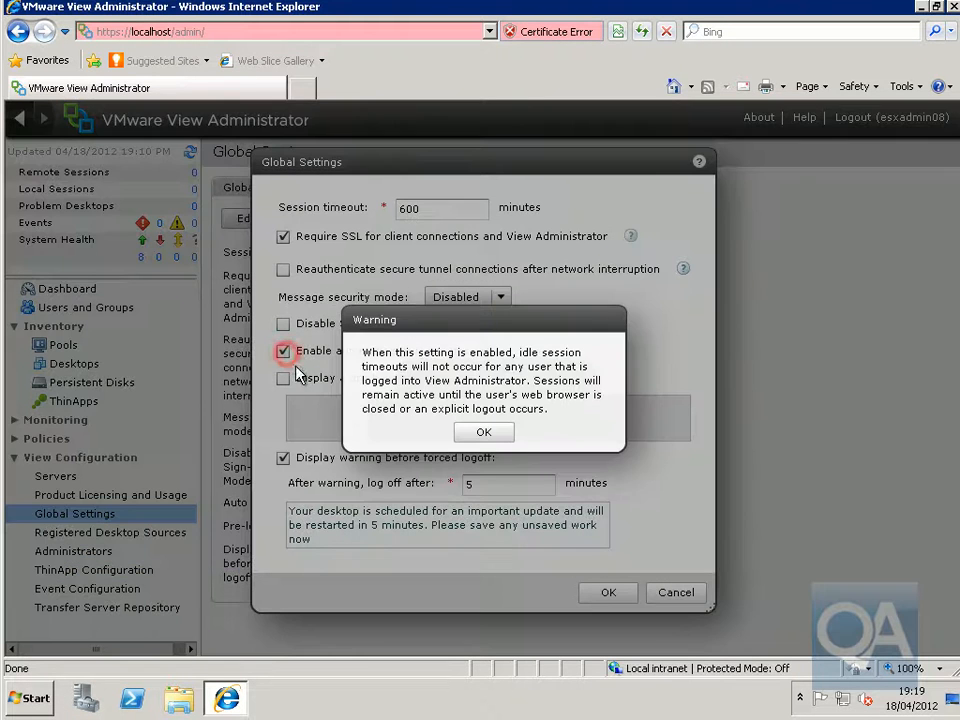
left_click(481, 433)
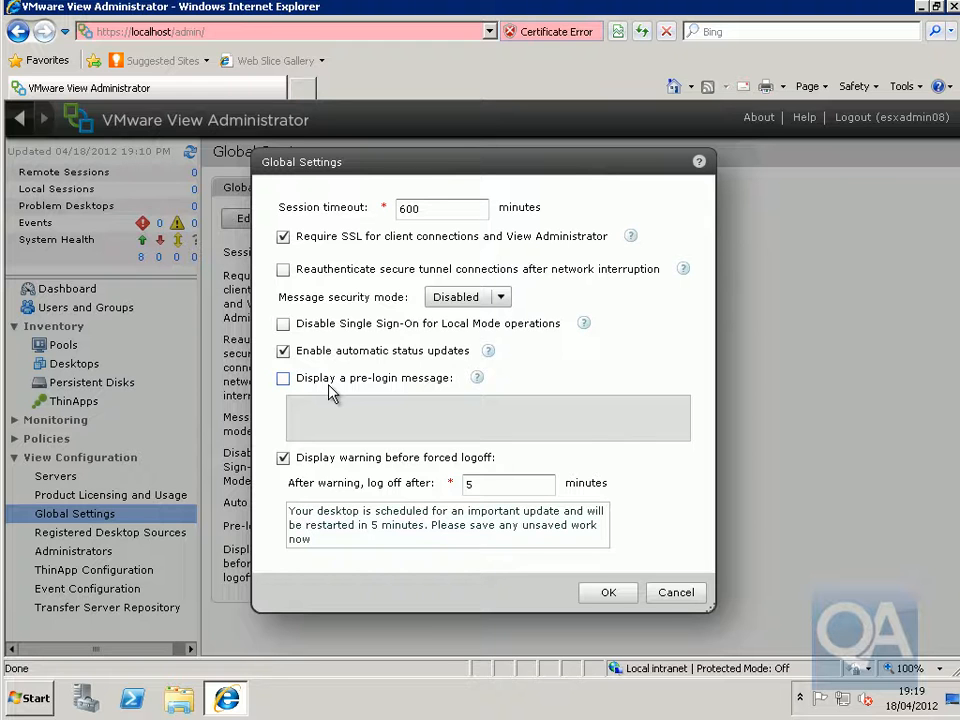
- Enable the pre-login message with the text "Welcome to QA VMware View Environment" and save the global settings
left_click(283, 378)
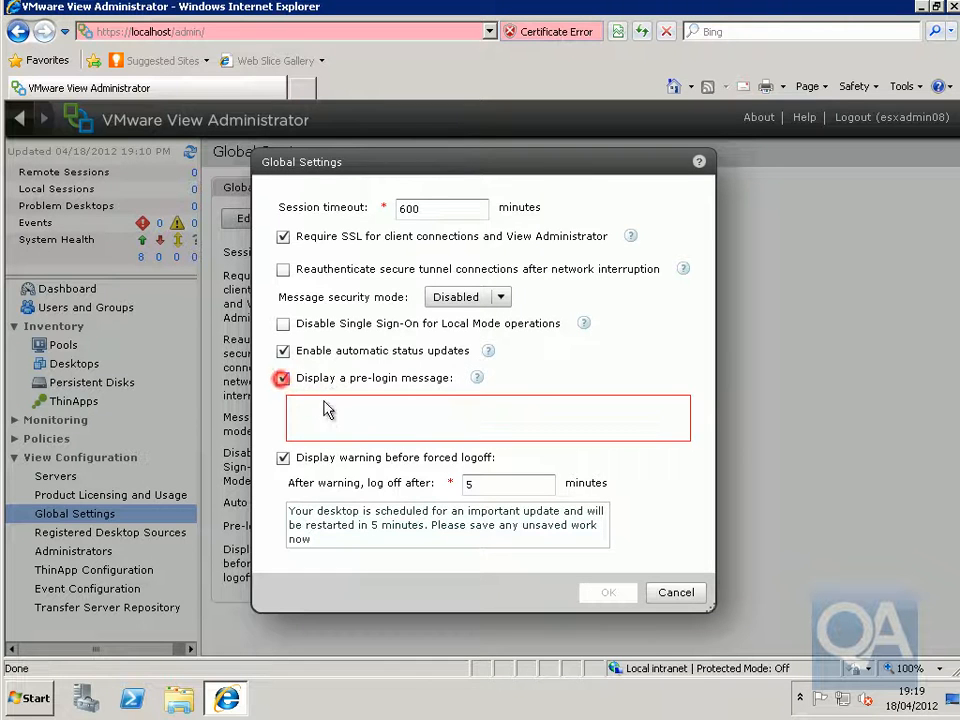
left_click(330, 404)
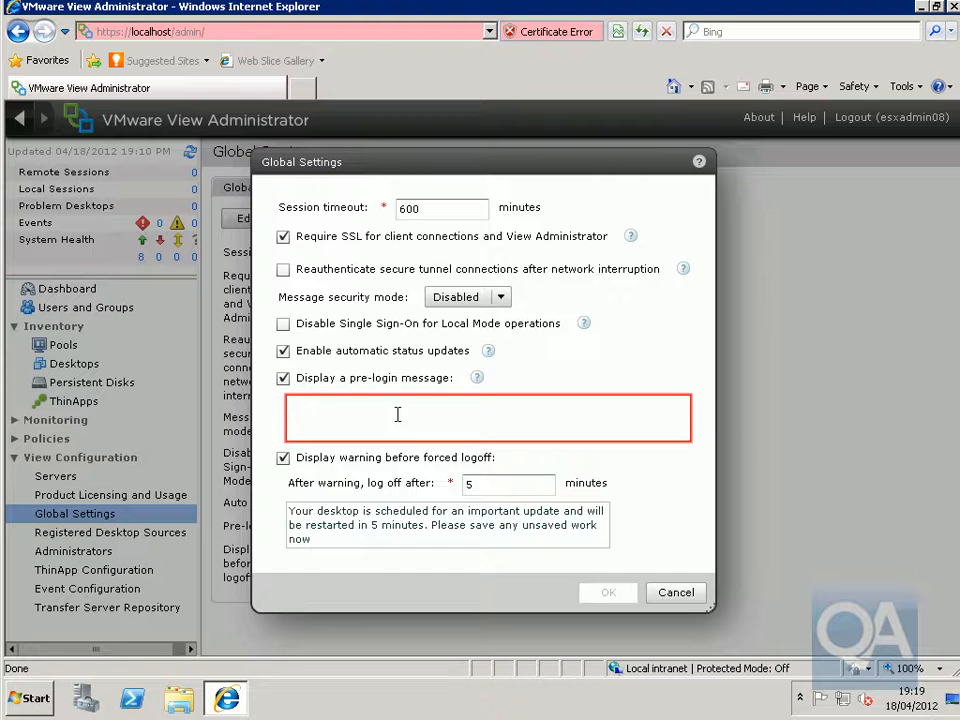
type("Welcome to QA VMware View E")
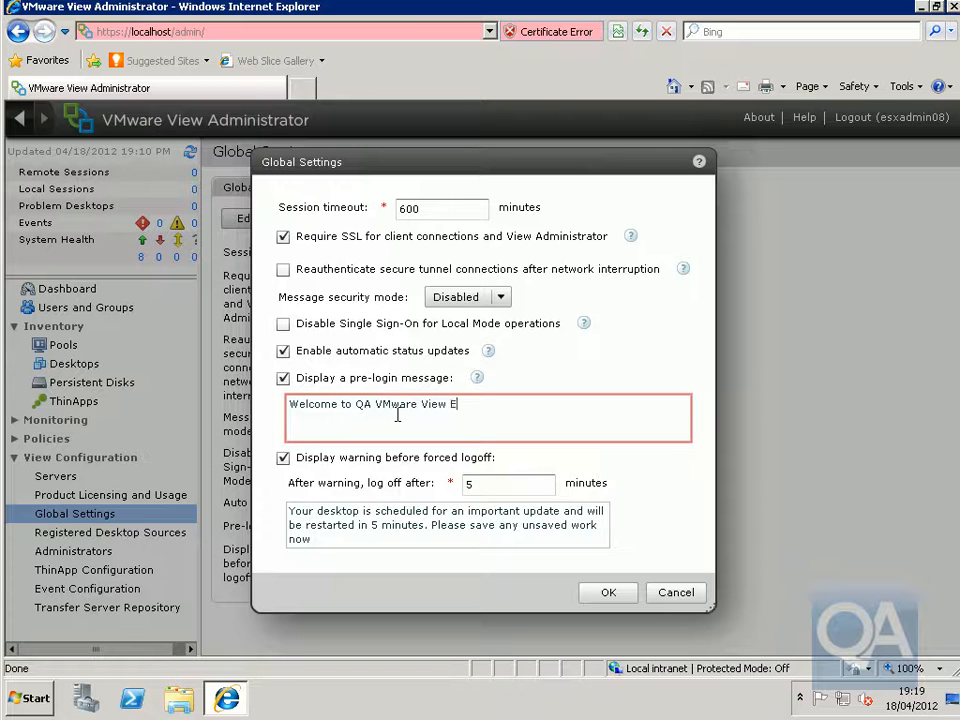
type("nvironment")
left_click(608, 594)
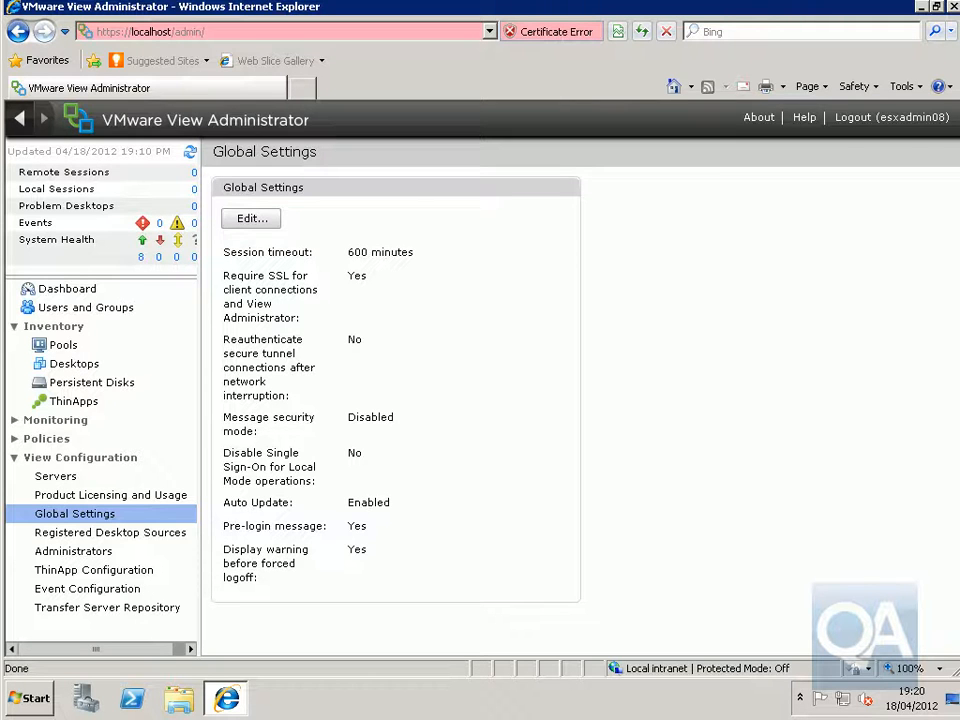
- Review the Registered Desktop Sources, Administrators, ThinApp Configuration, Event Configuration and Transfer Server Repository pages
left_click(50, 532)
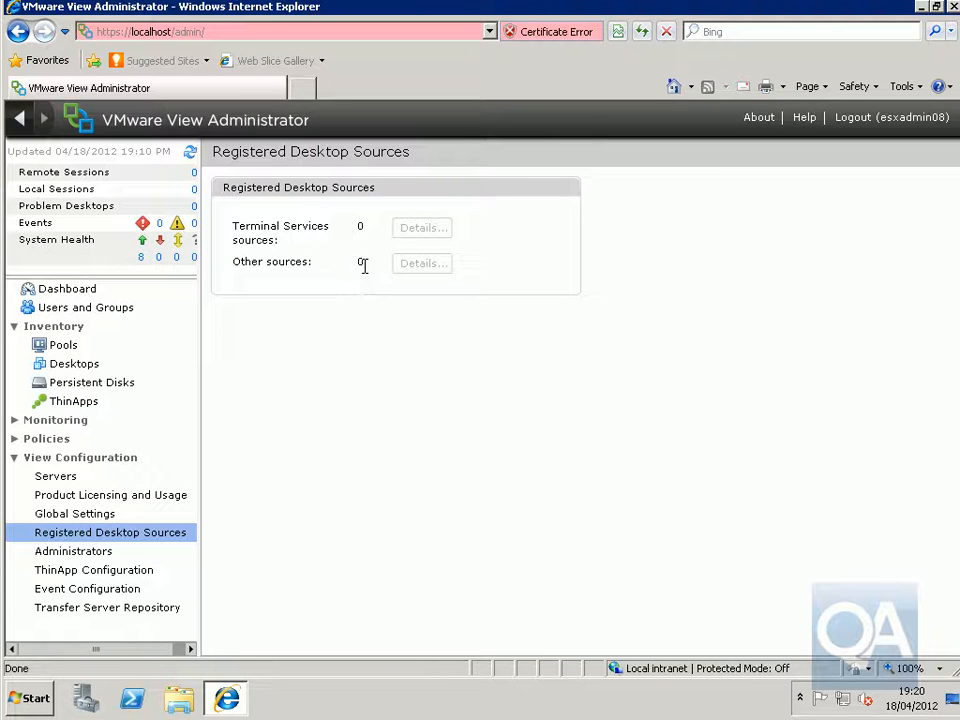
left_click(60, 550)
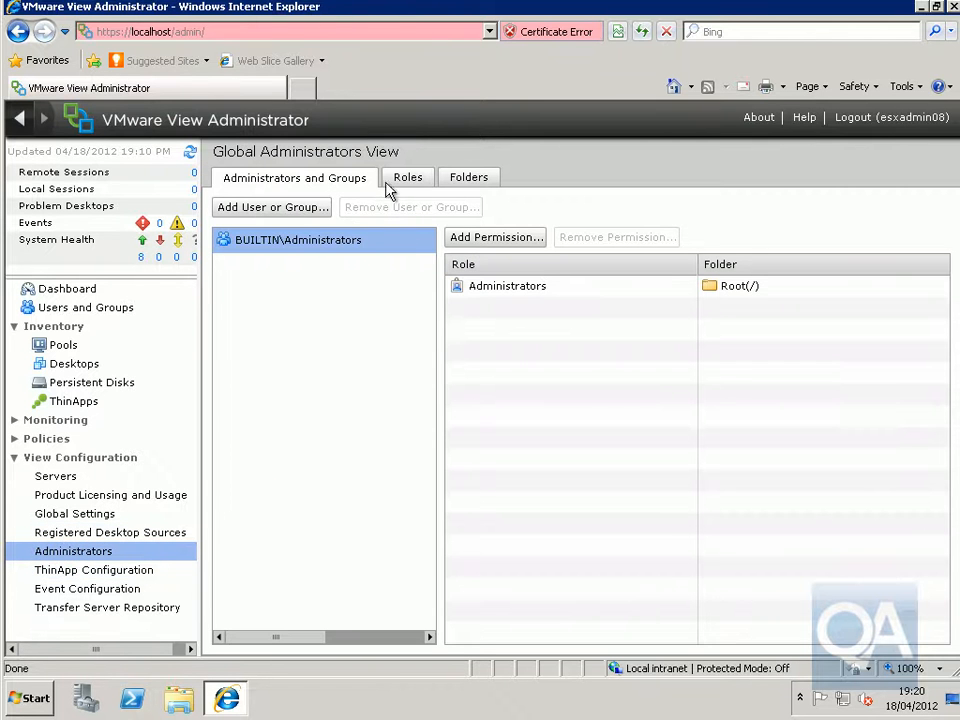
left_click(125, 571)
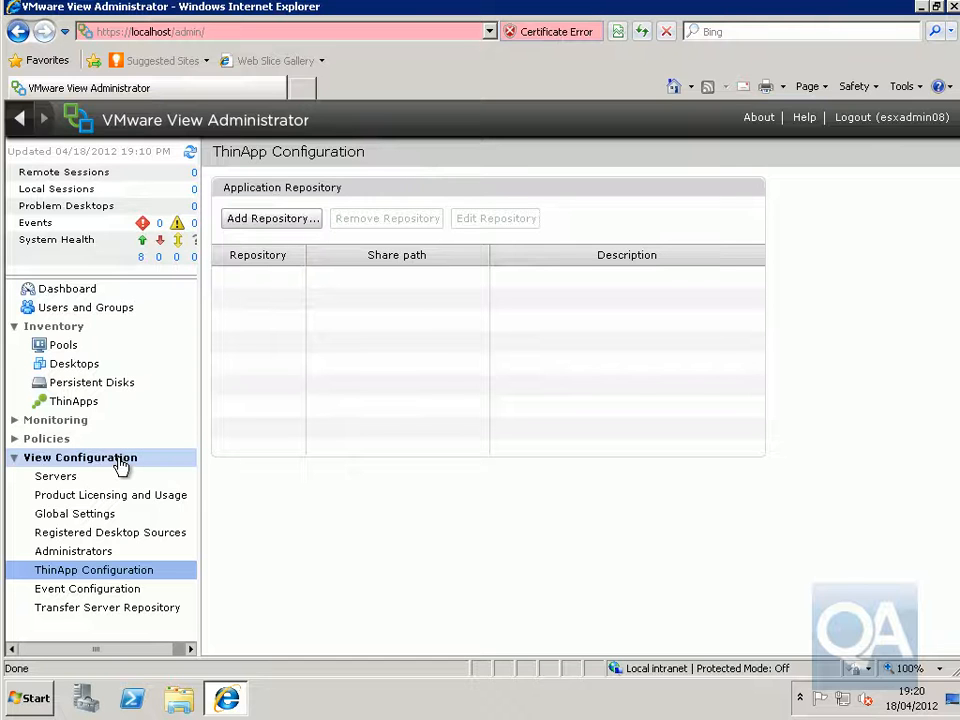
left_click(101, 590)
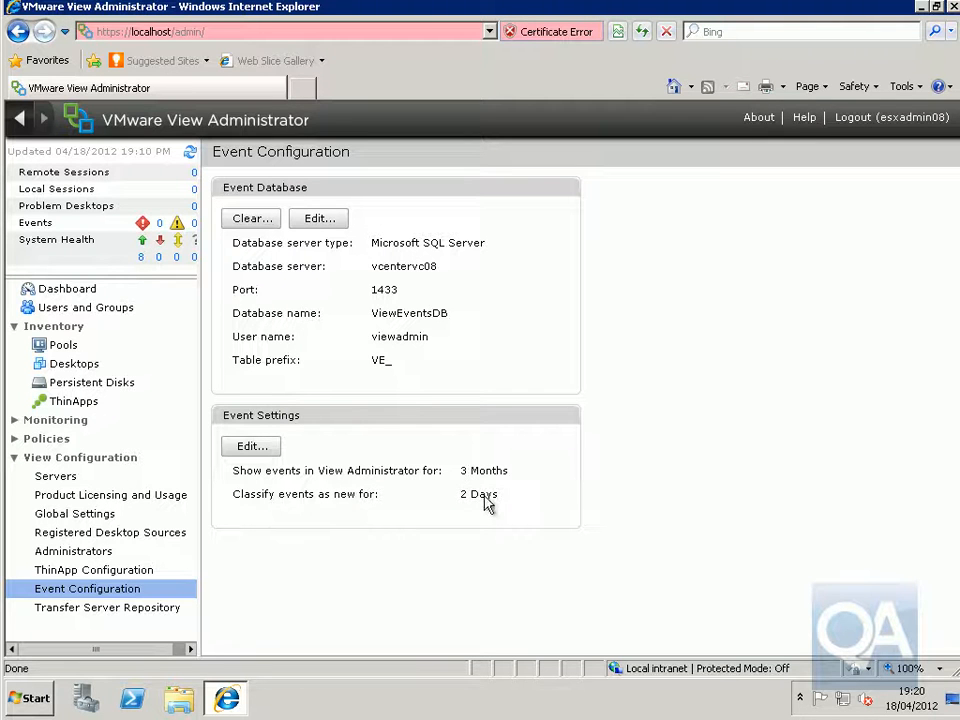
left_click(188, 608)
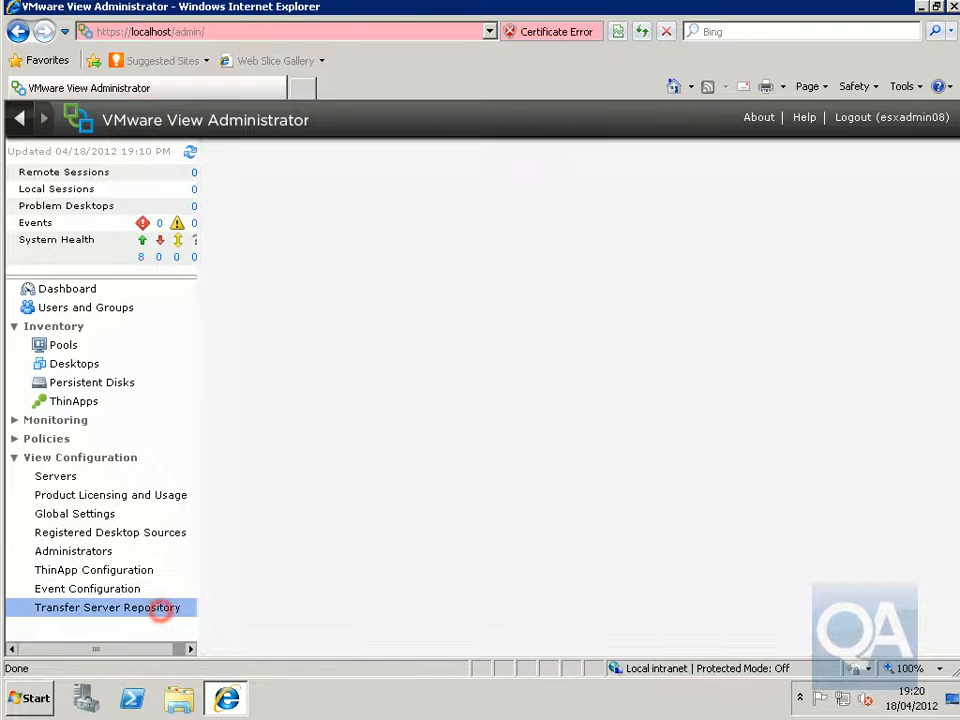